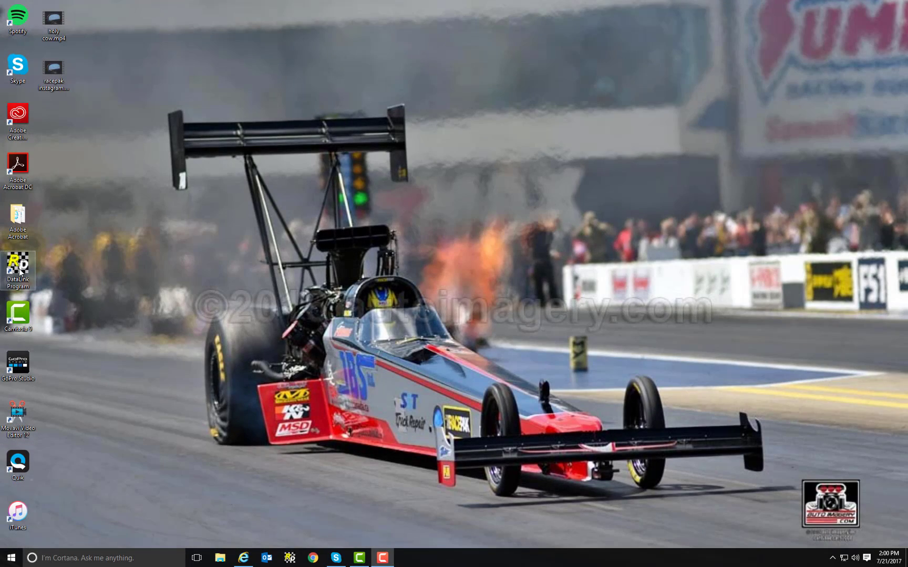
Step: Launch Racepak DataLink II from its desktop icon
double_click(18, 267)
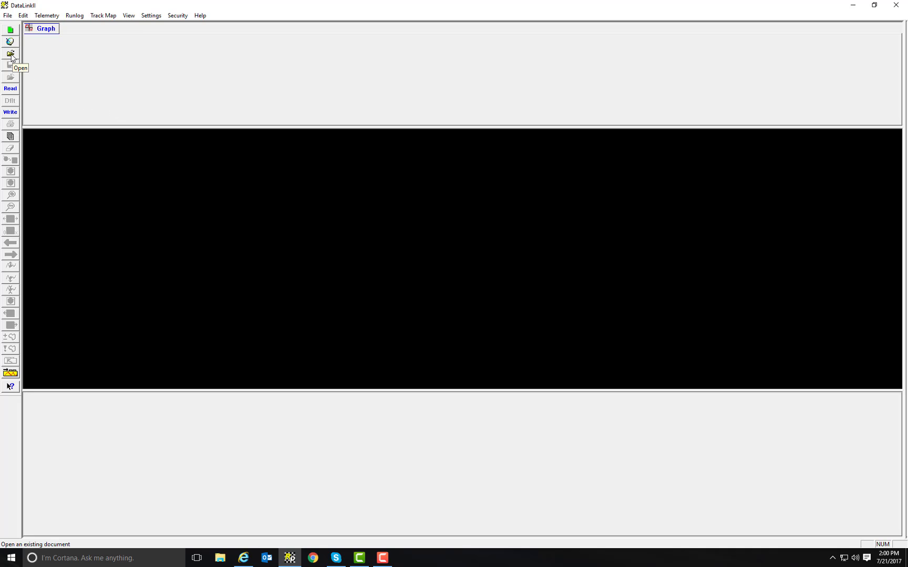
Step: Open DataLink II's File menu
click(7, 15)
Step: Browse to C:\RacePakData\V300SD_9381\2017\Fontana and select V3Fon051917Q1.rpk
click(13, 48)
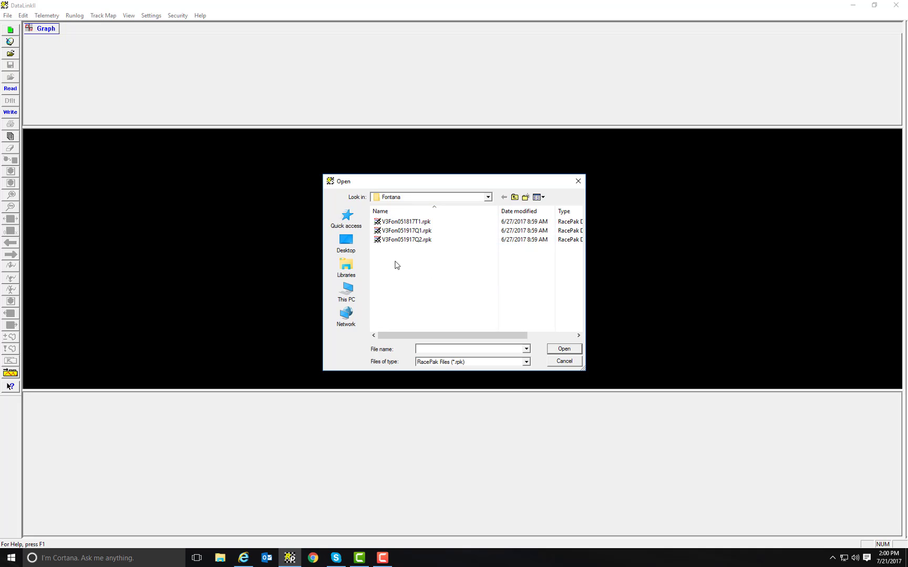
click(346, 301)
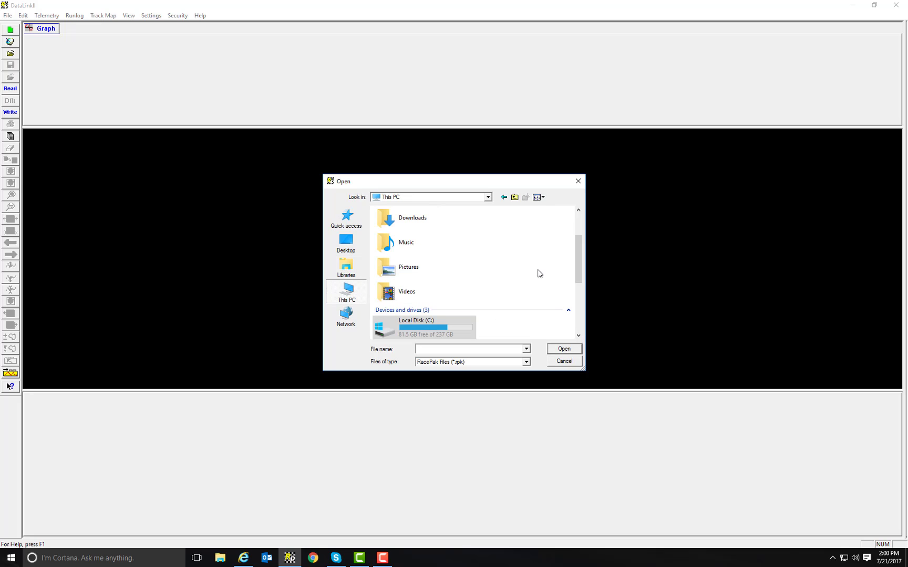
click(423, 327)
double_click(422, 326)
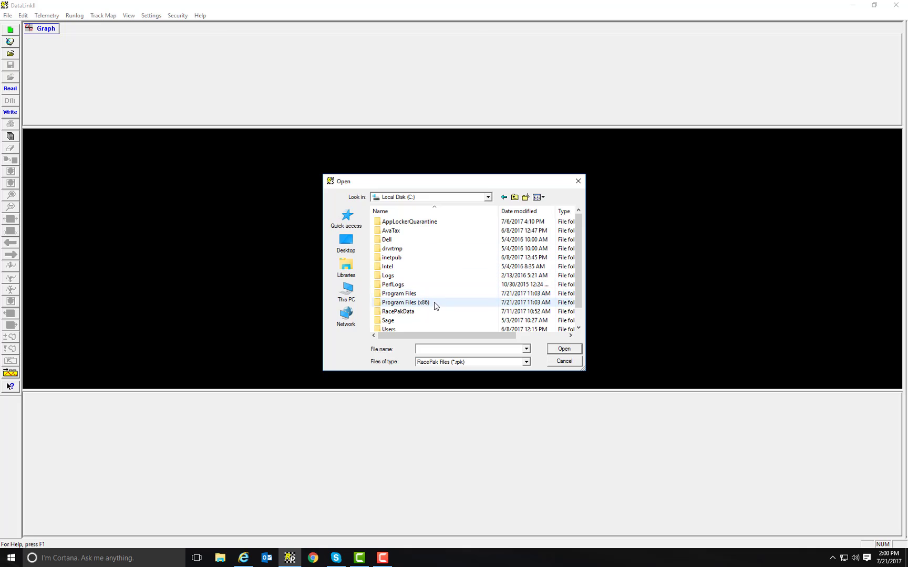
double_click(402, 314)
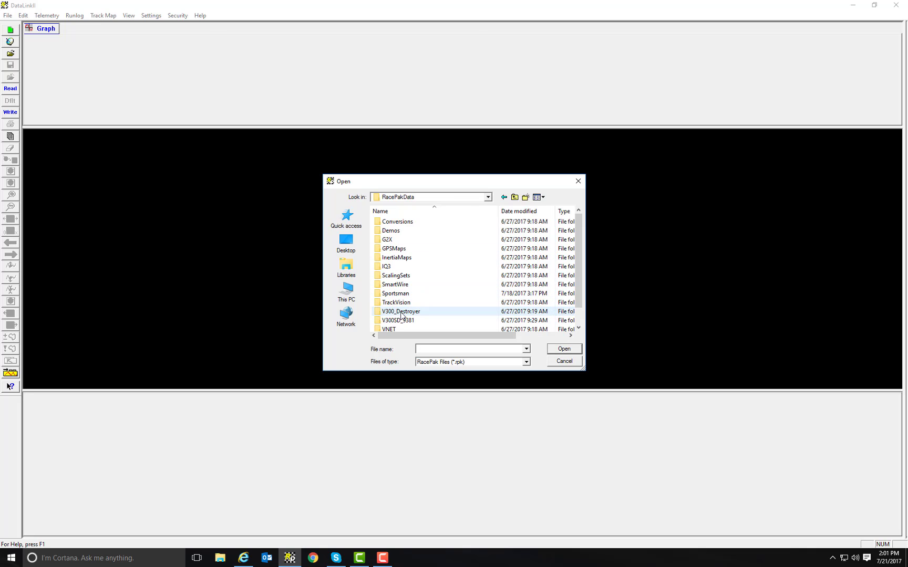
scroll(416, 292, down, 1)
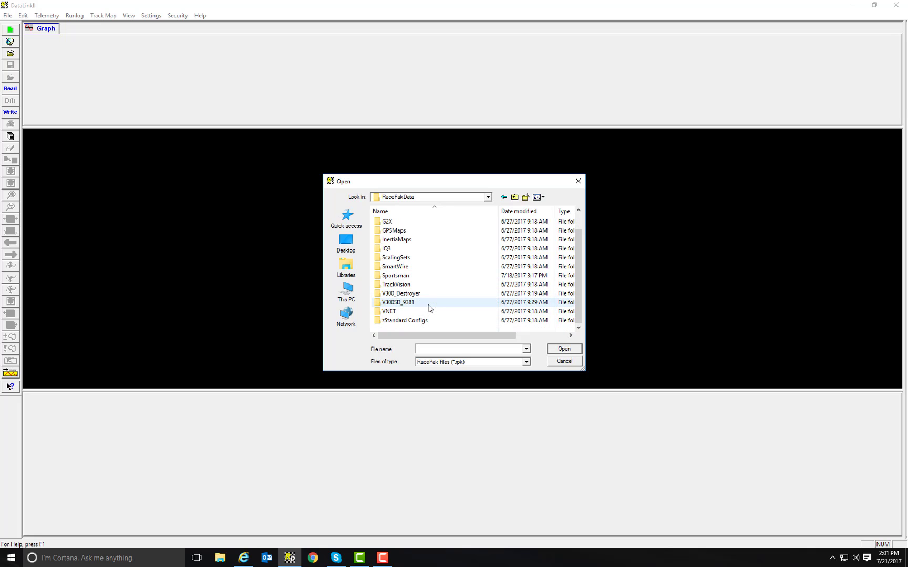
mouse_move(397, 321)
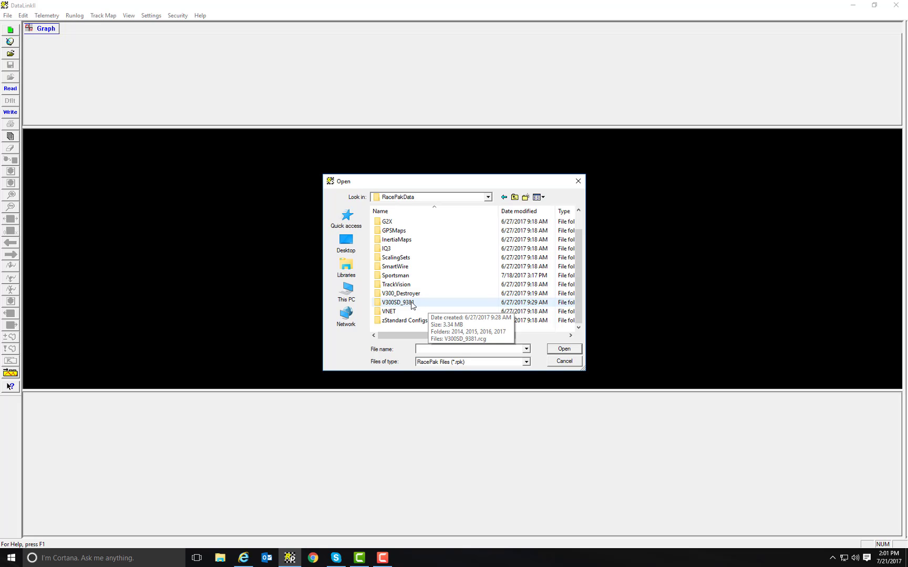
double_click(412, 304)
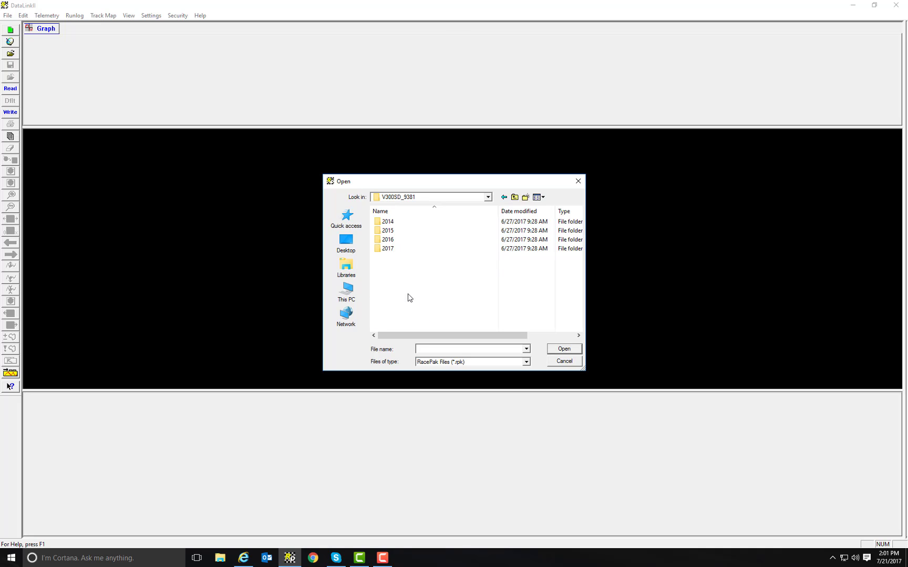
double_click(391, 250)
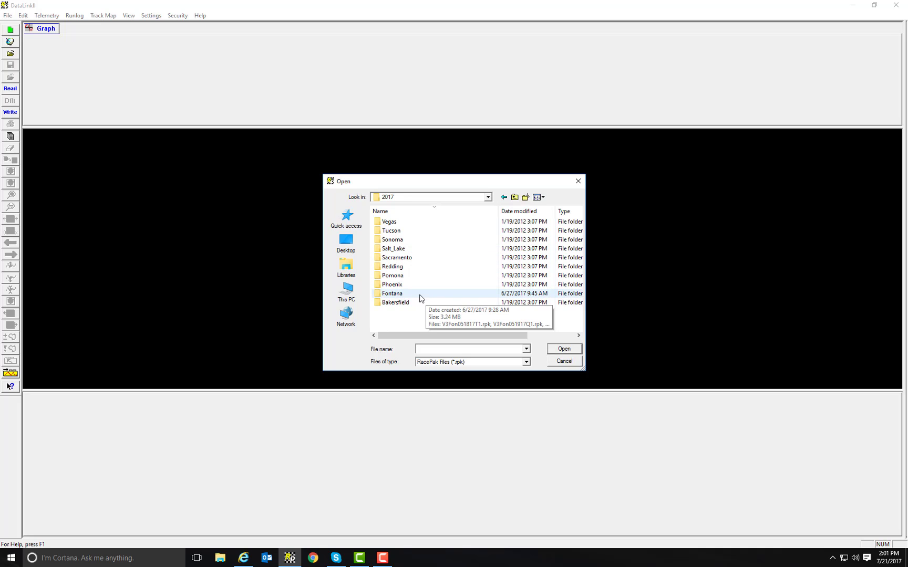
double_click(392, 294)
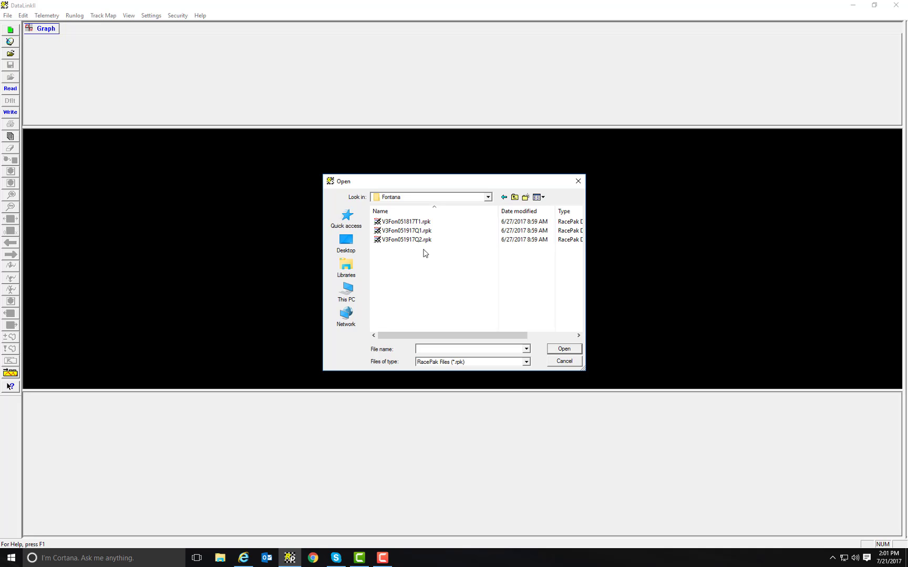
click(411, 232)
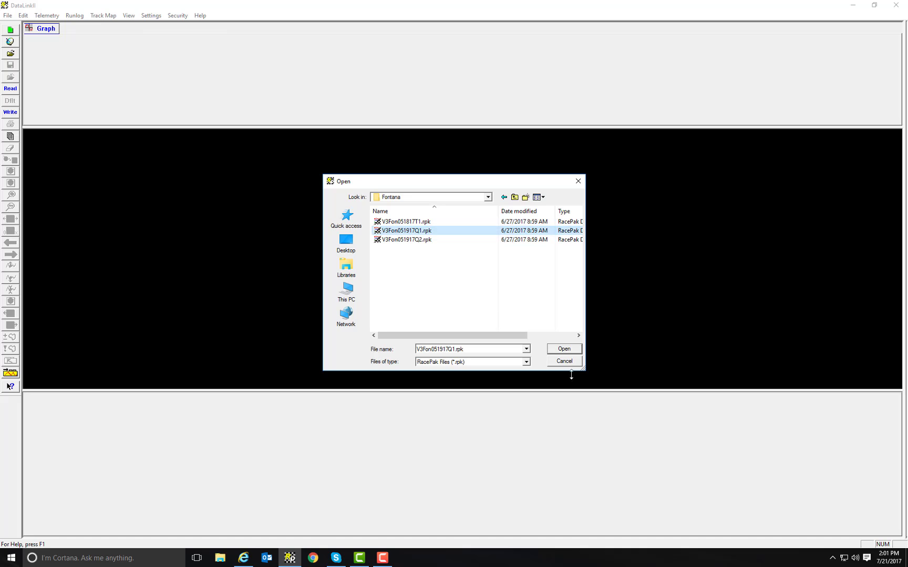
Step: Load V3Fon051917Q1.rpk and hide the Session panel so the graph fills the window
click(563, 348)
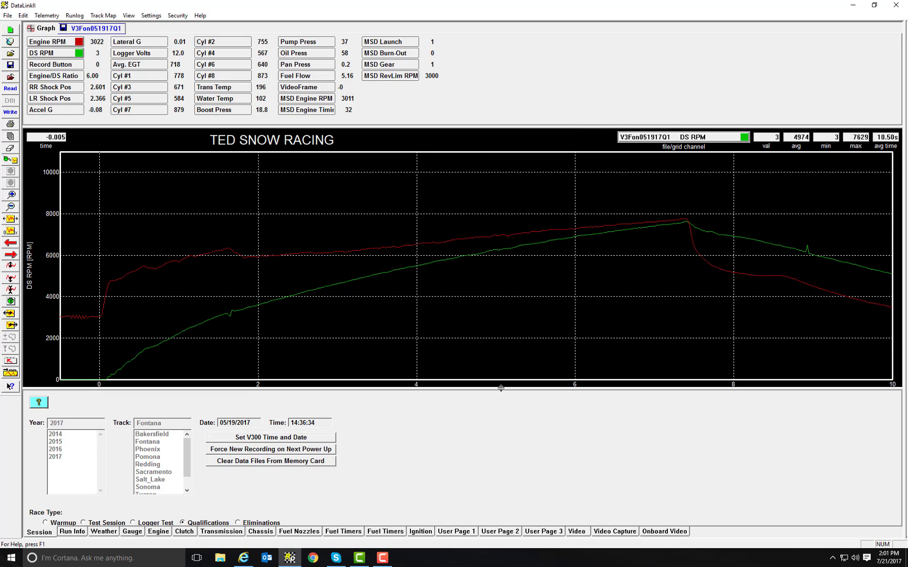
drag(504, 385, 503, 516)
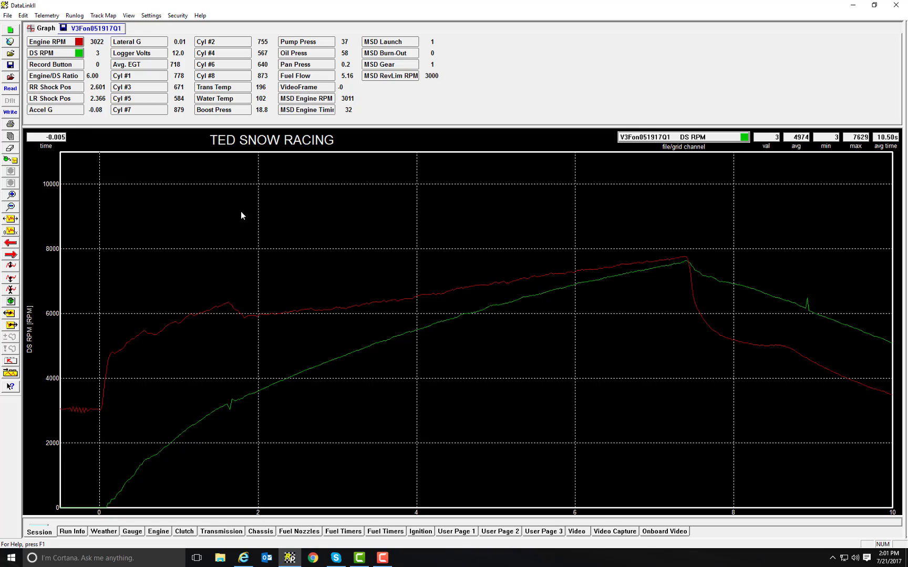
Step: Select V3Fon051917Q2.rpk in the File > Open dialog
click(8, 16)
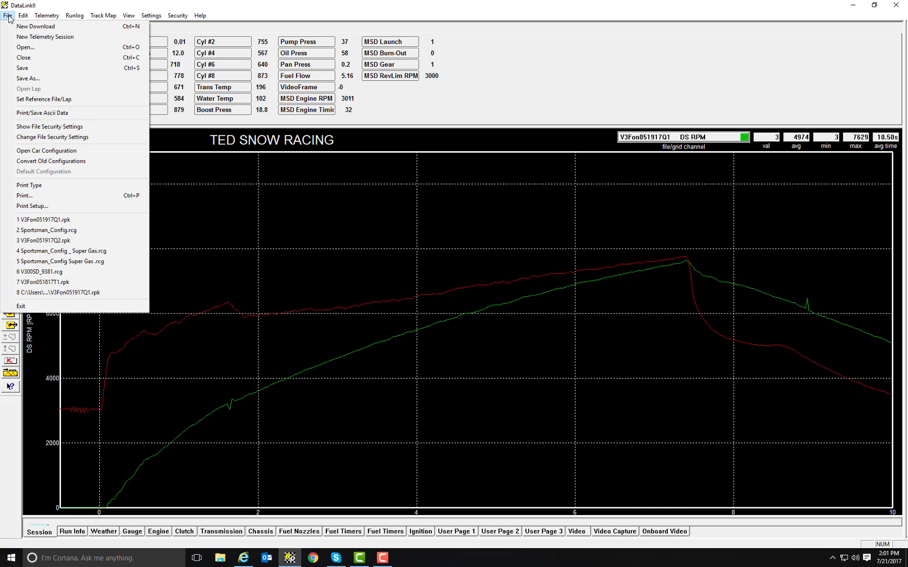
click(24, 48)
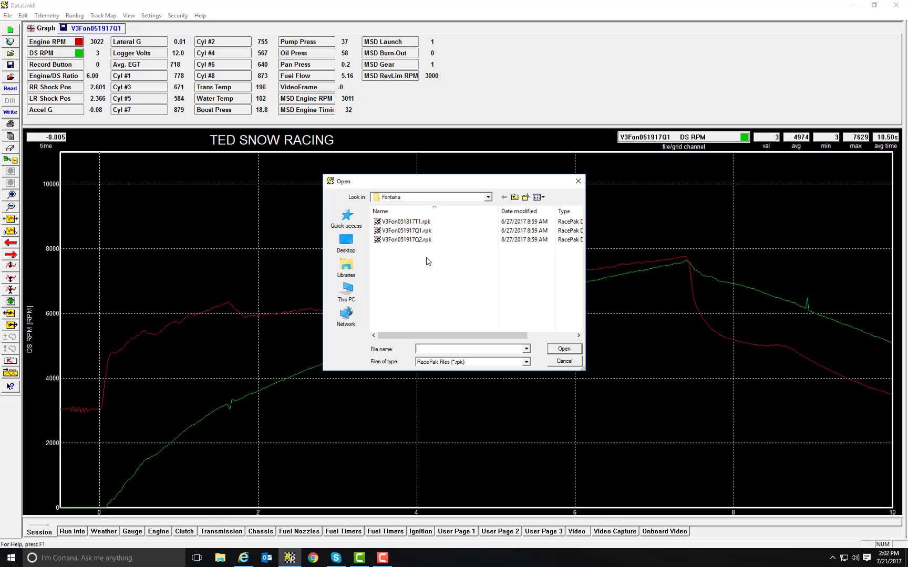
click(393, 246)
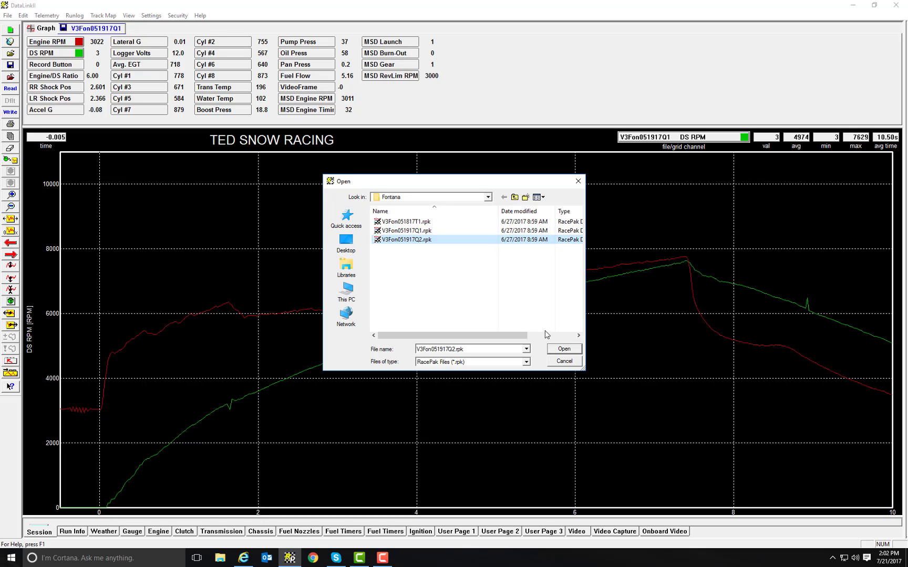
Step: Load Q2 over Q1, hide the Session panel, and turn Q2's Engine RPM trace yellow
click(558, 350)
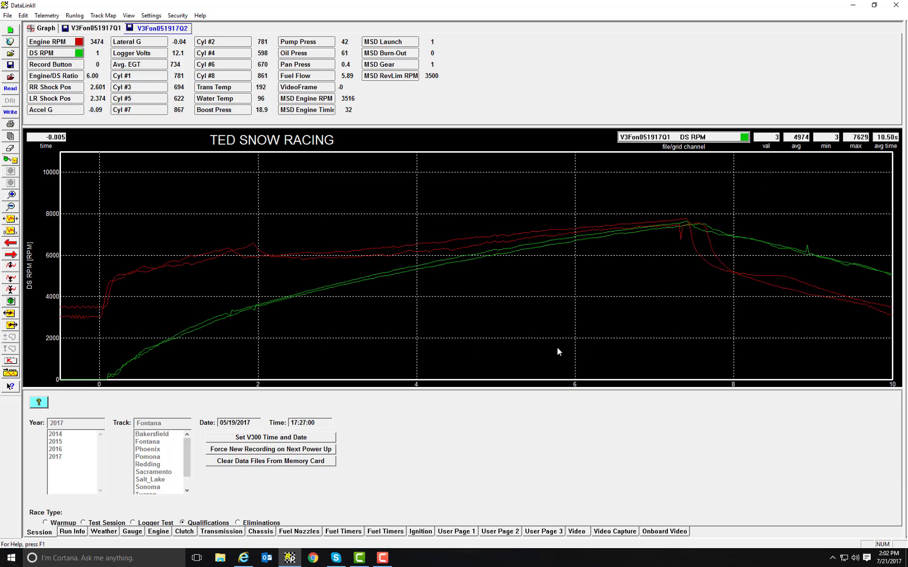
drag(534, 458, 533, 524)
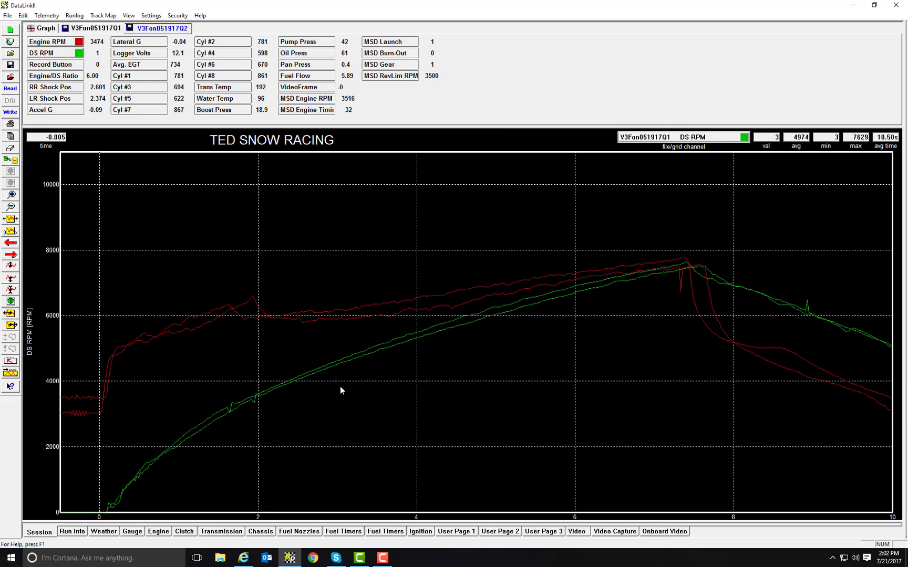
click(61, 42)
click(62, 42)
click(61, 42)
click(62, 42)
click(69, 42)
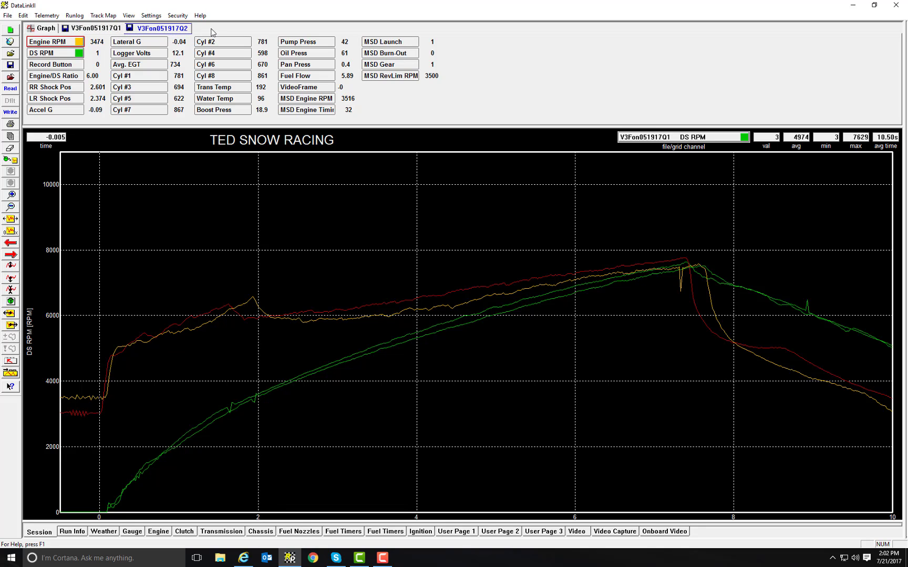
click(108, 32)
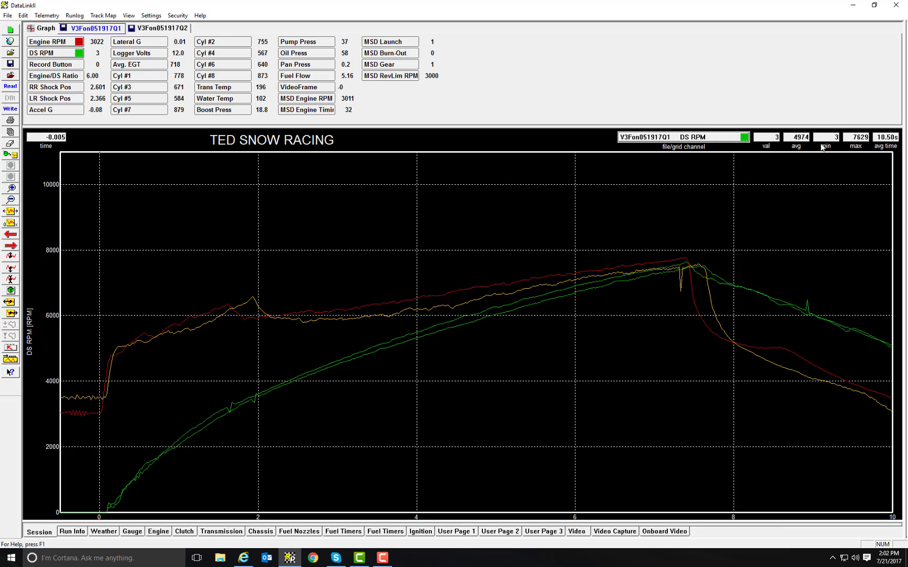
Step: Compare Q1 and Q2 readouts, ending at 3.253 s (5934 engine RPM, 4718 DS RPM)
click(293, 297)
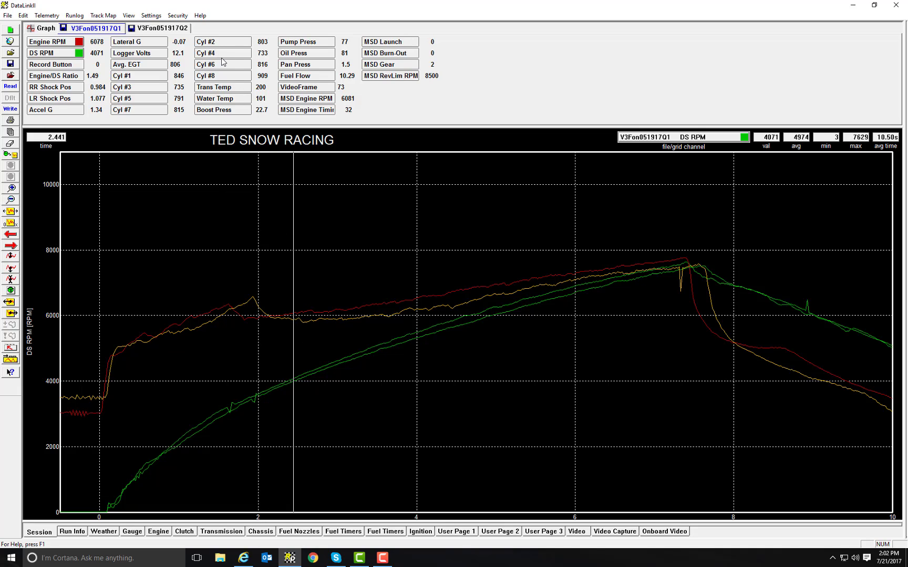
double_click(258, 43)
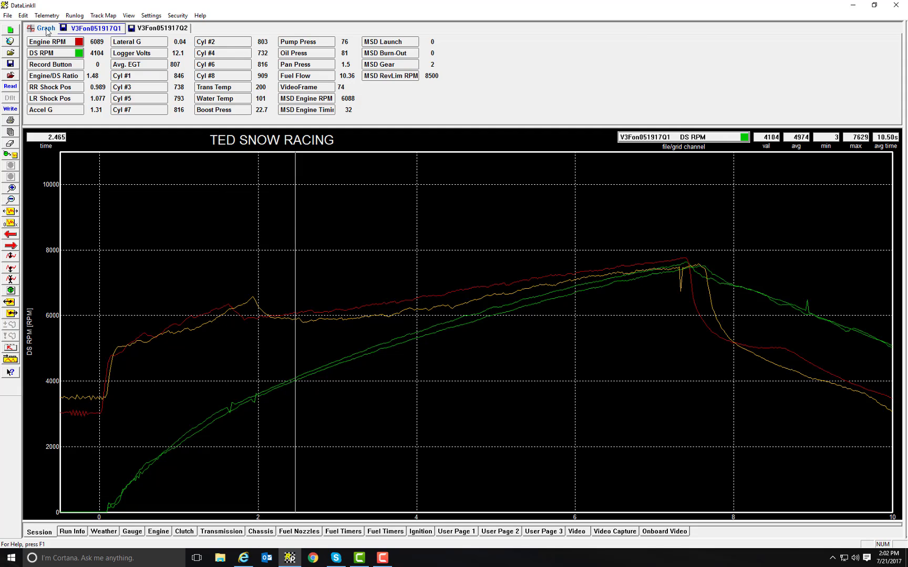
click(154, 30)
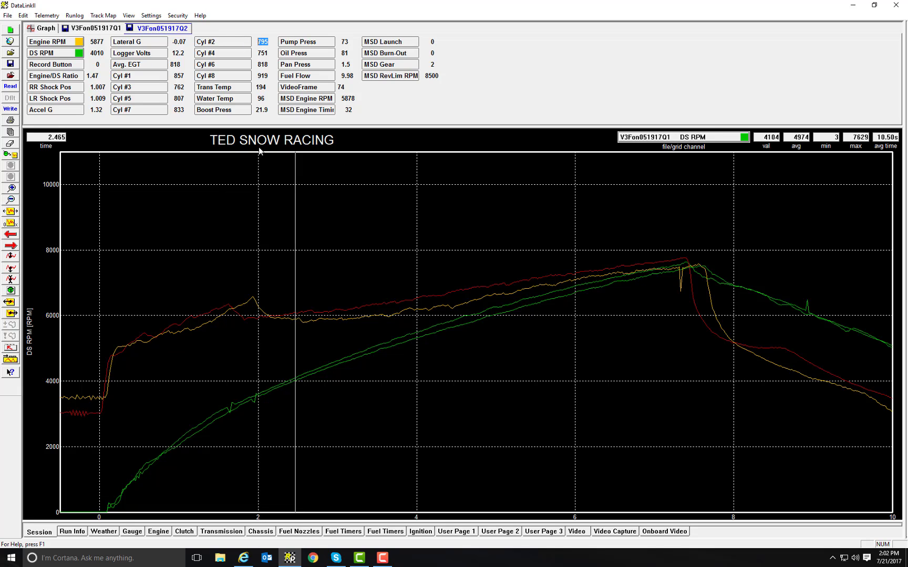
click(277, 226)
click(358, 342)
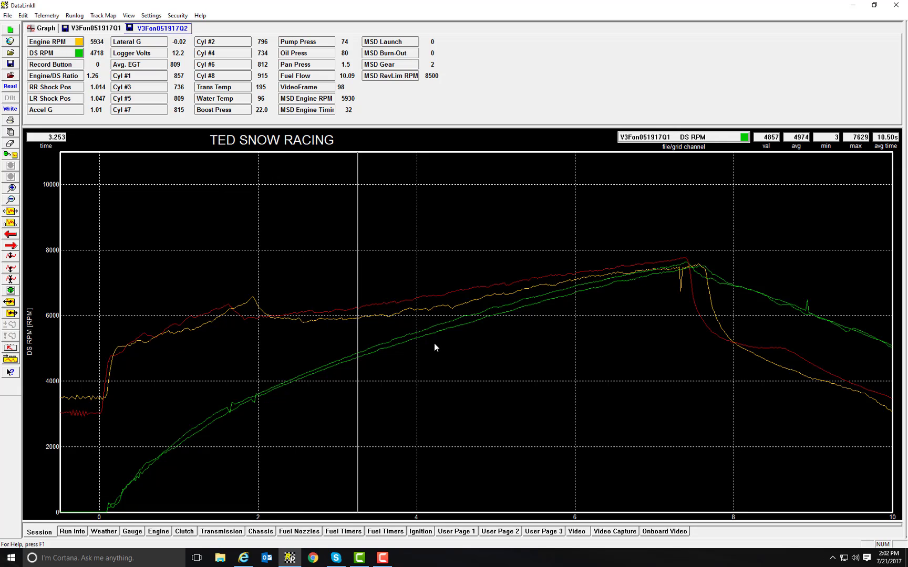